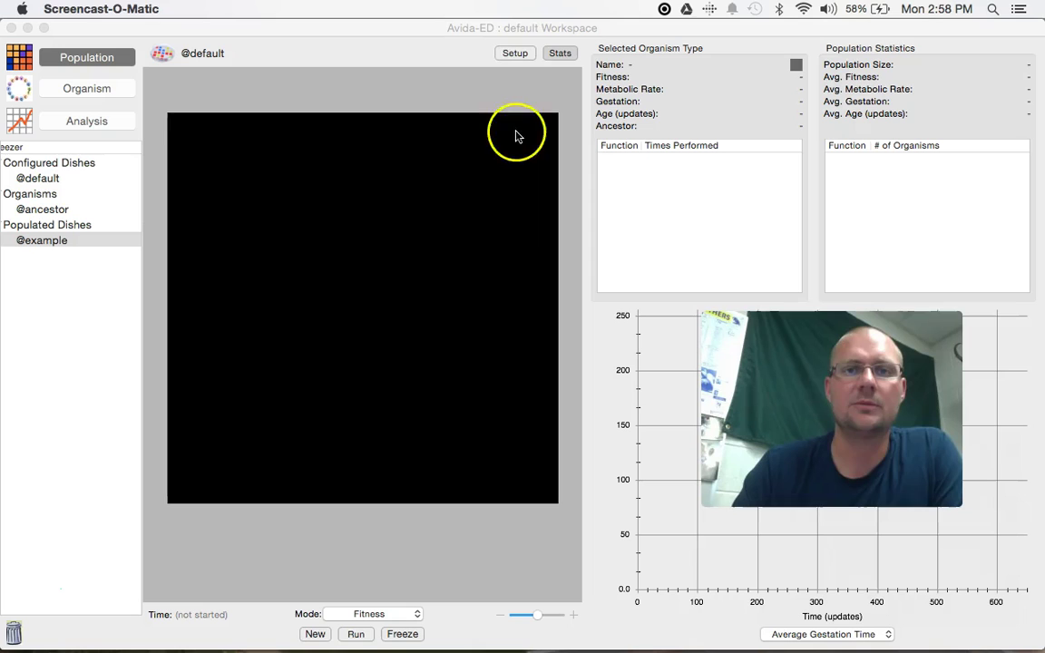
pyautogui.click(516, 55)
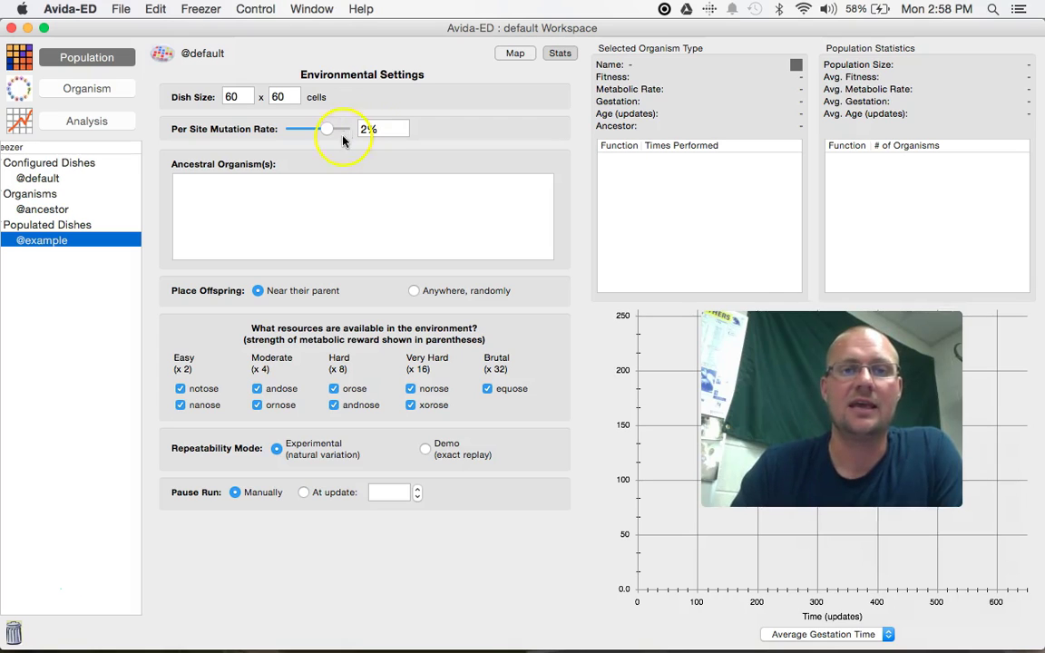
pyautogui.moveTo(323, 131); pyautogui.dragTo(331, 128)
pyautogui.click(370, 130)
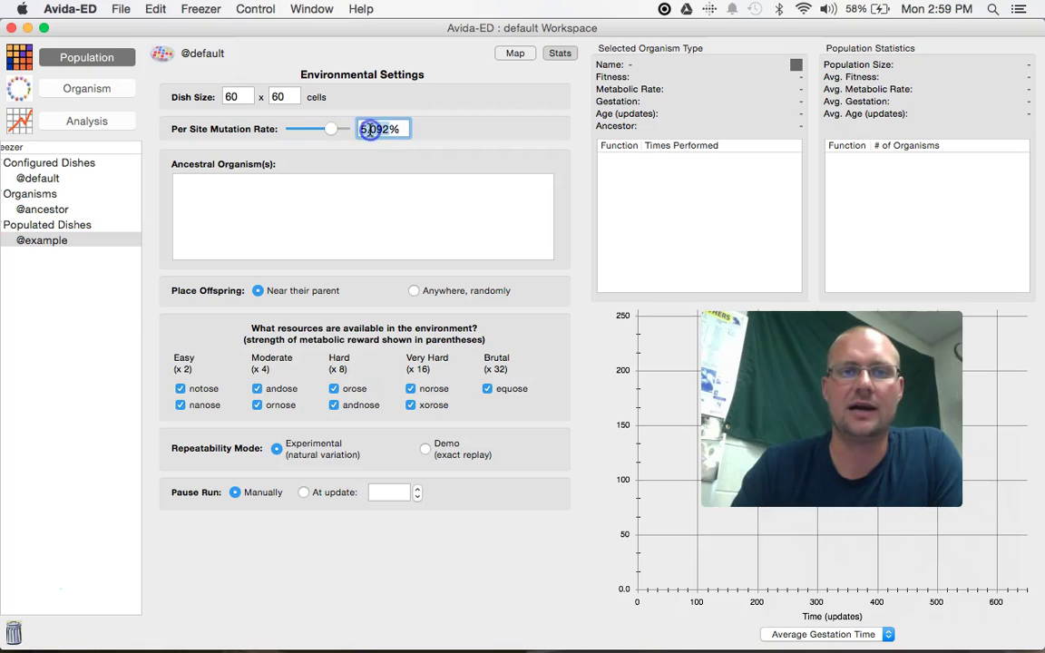
pyautogui.press('BackSpace')
pyautogui.write('.')
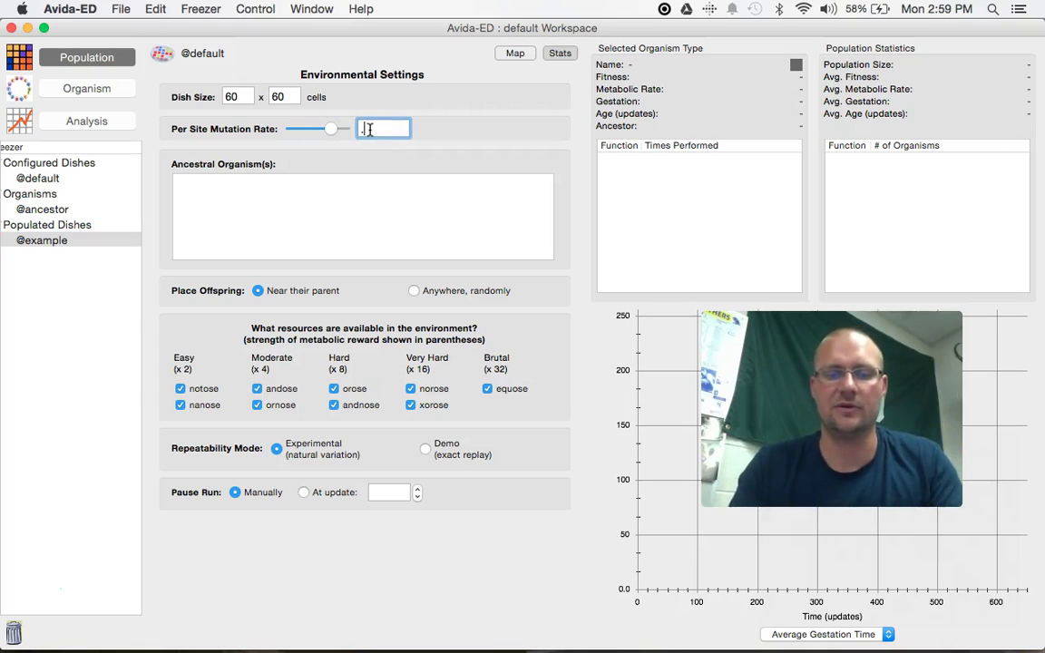
pyautogui.write('1')
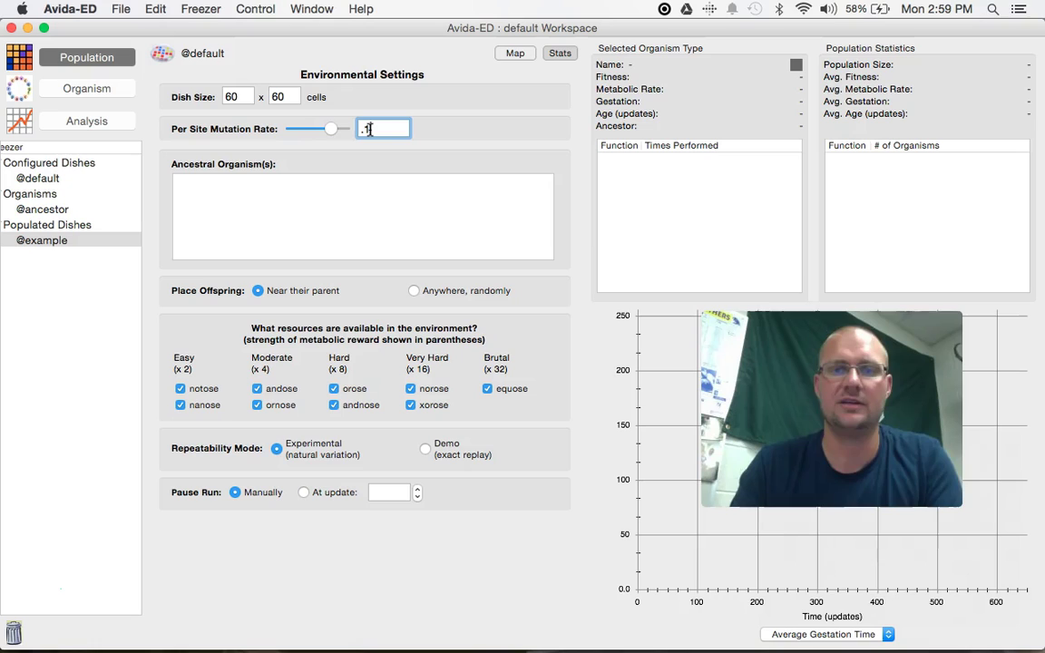
pyautogui.press('Return')
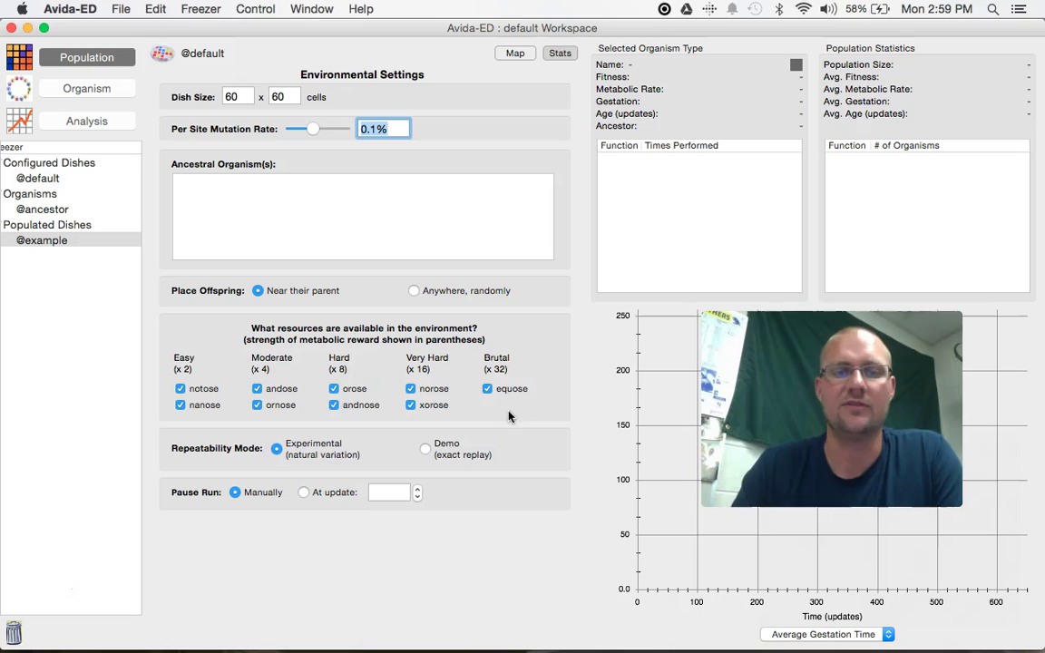
pyautogui.click(181, 390)
pyautogui.click(180, 404)
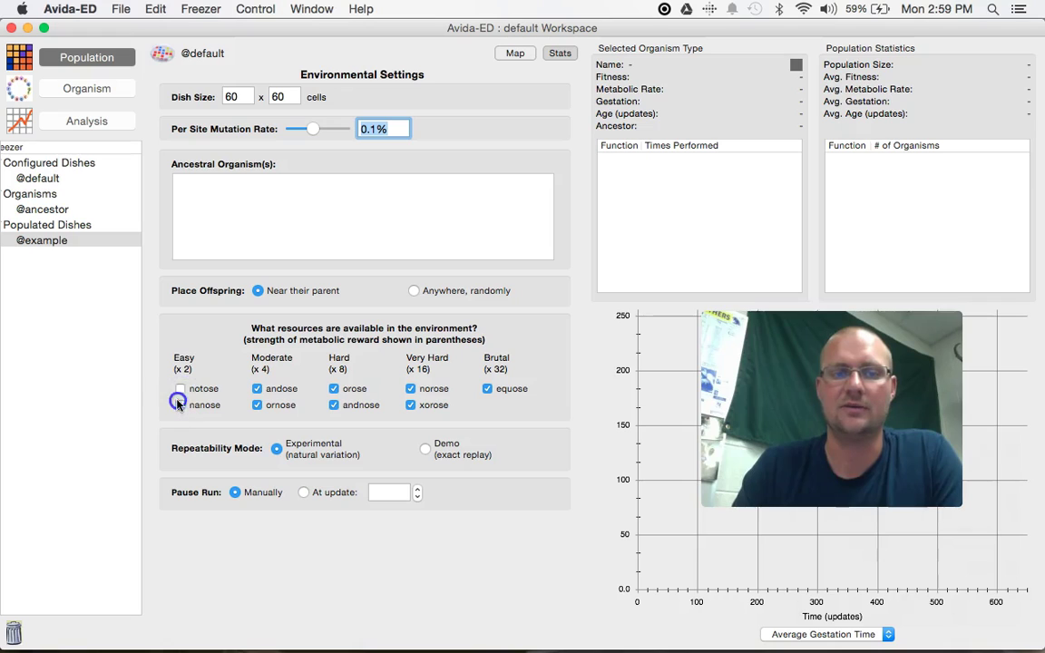
pyautogui.click(257, 405)
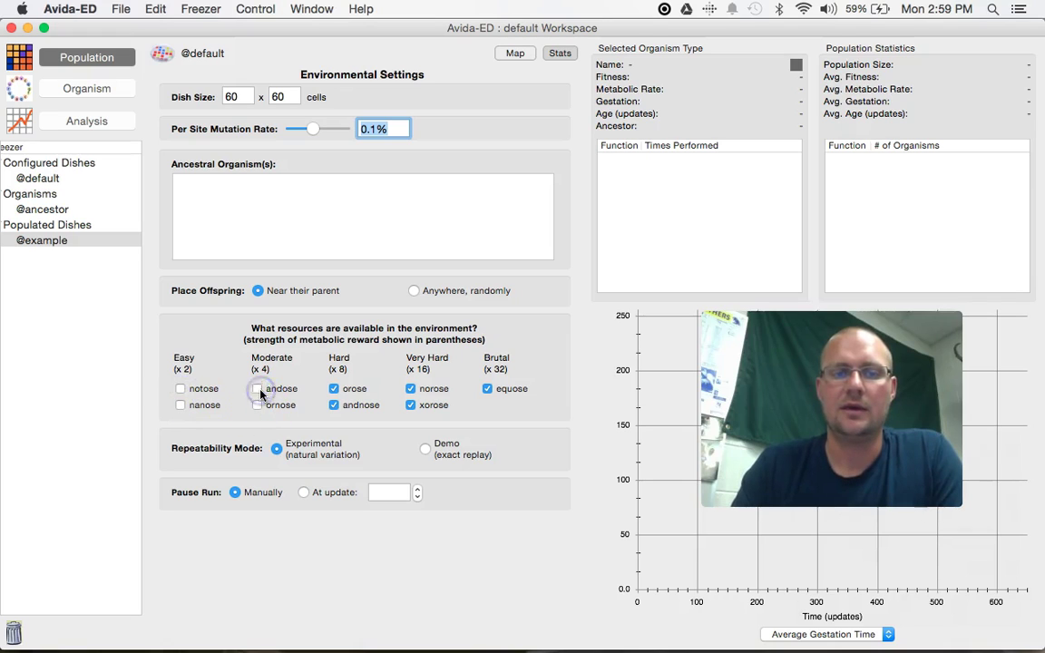
pyautogui.click(257, 404)
pyautogui.click(180, 405)
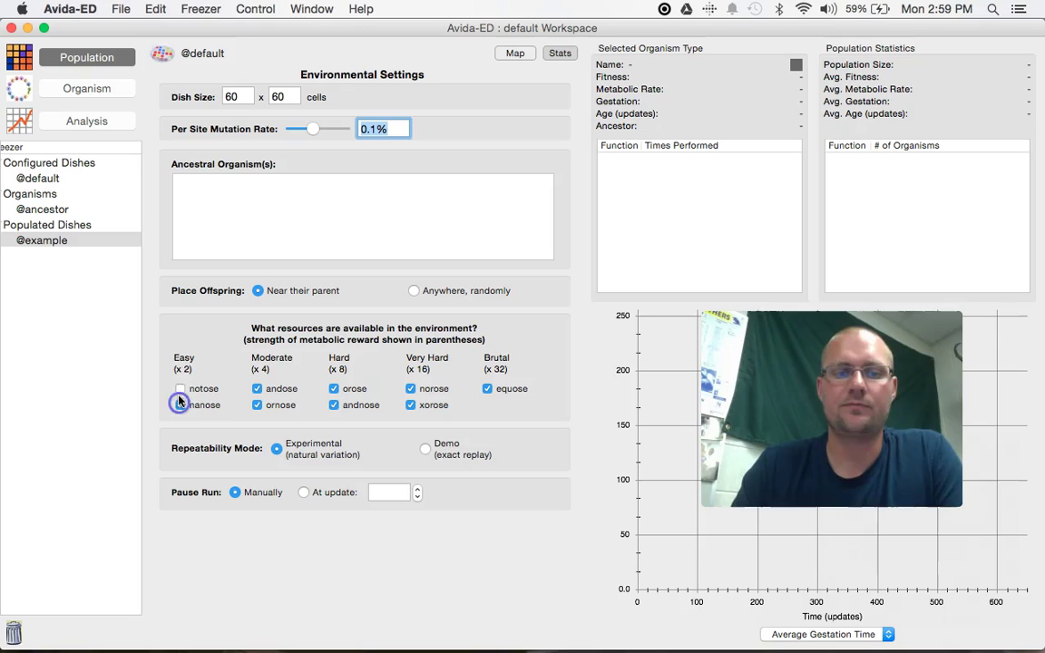
pyautogui.click(179, 389)
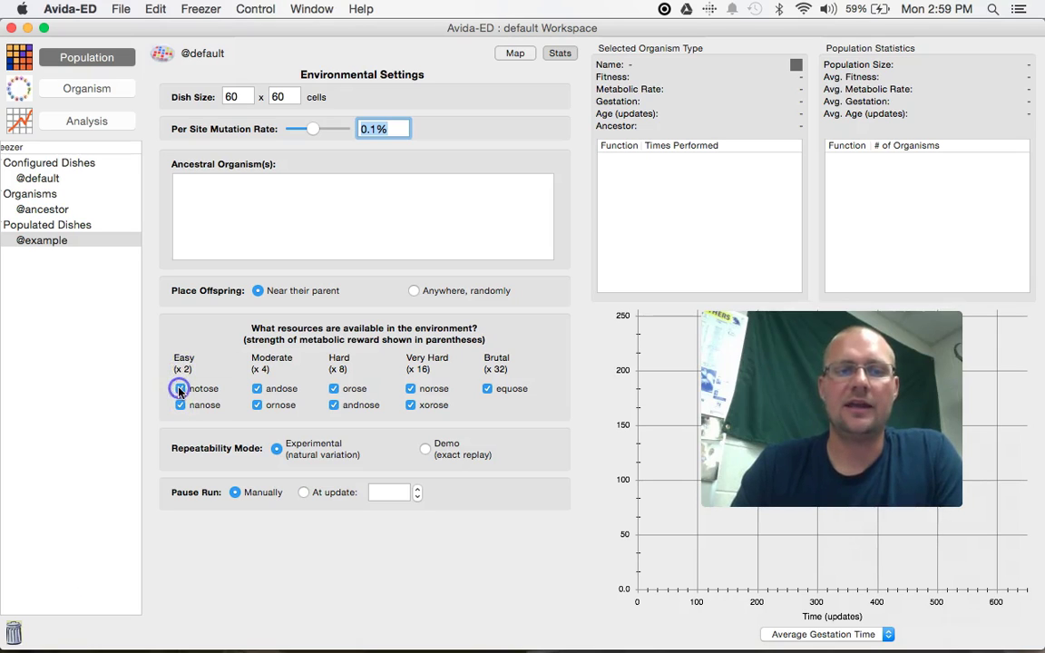
# - Set the run to pause automatically at update 1,000, then go back to the petri dish map
pyautogui.click(304, 494)
pyautogui.click(388, 493)
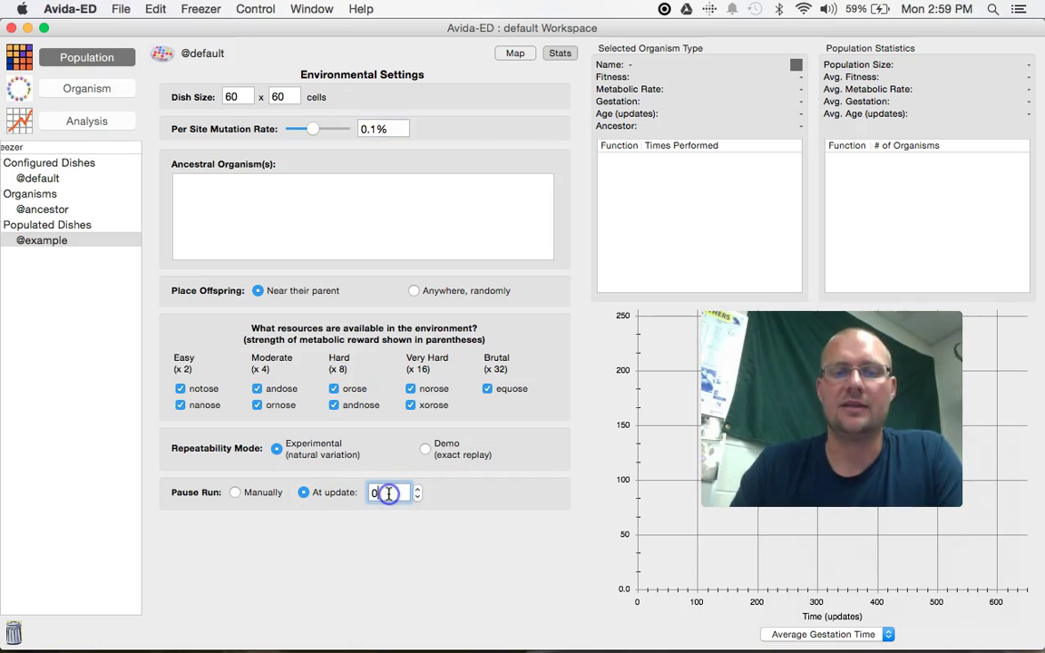
pyautogui.write('1,00')
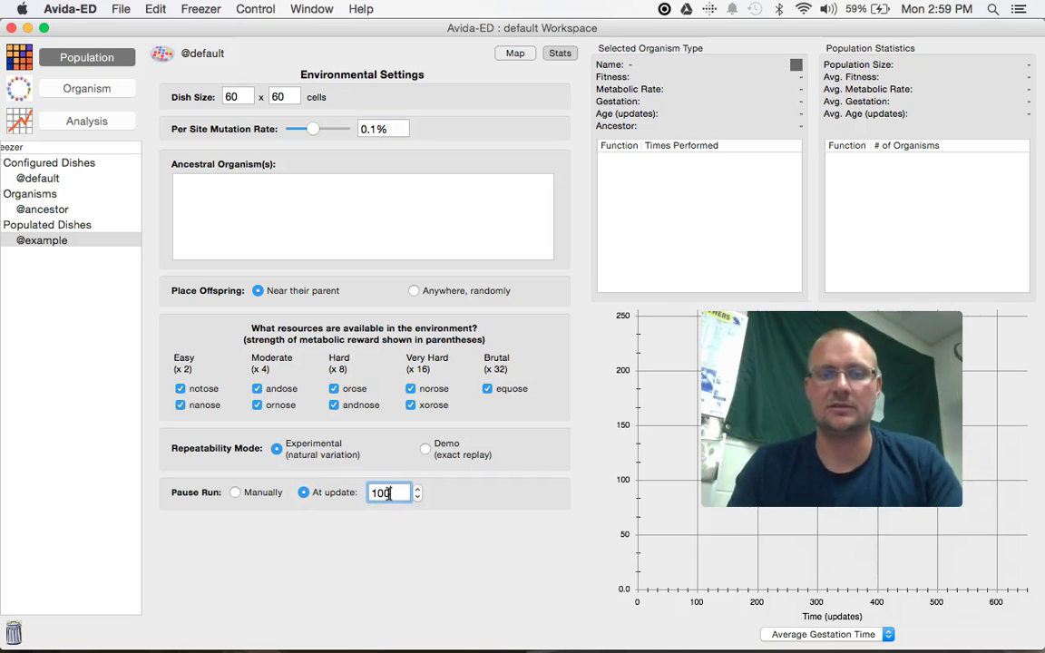
pyautogui.write('0')
pyautogui.press('Return')
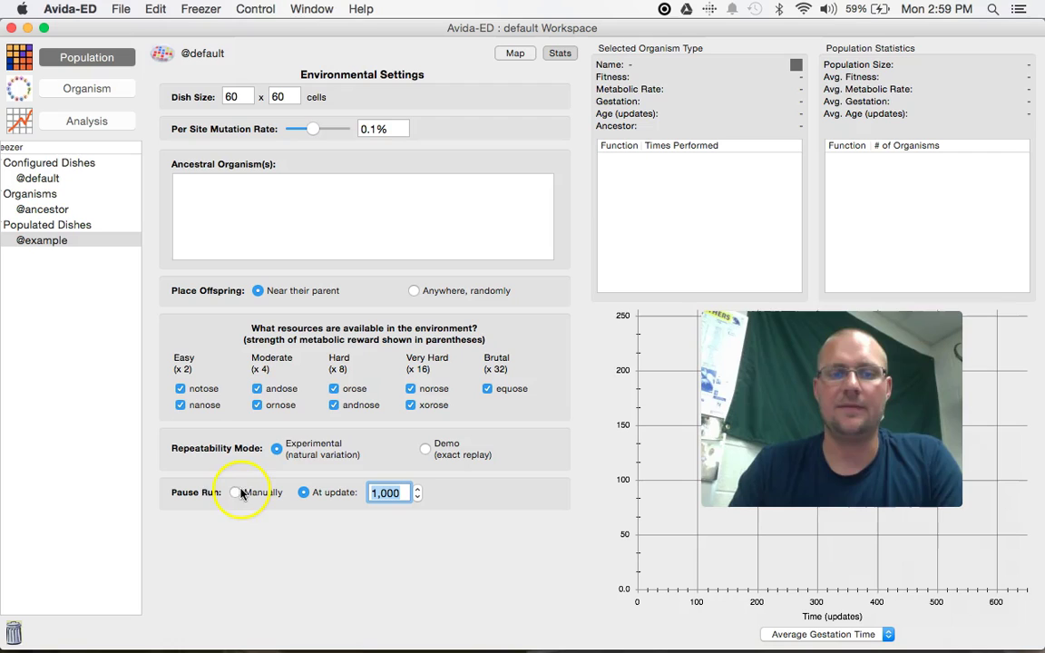
pyautogui.click(283, 96)
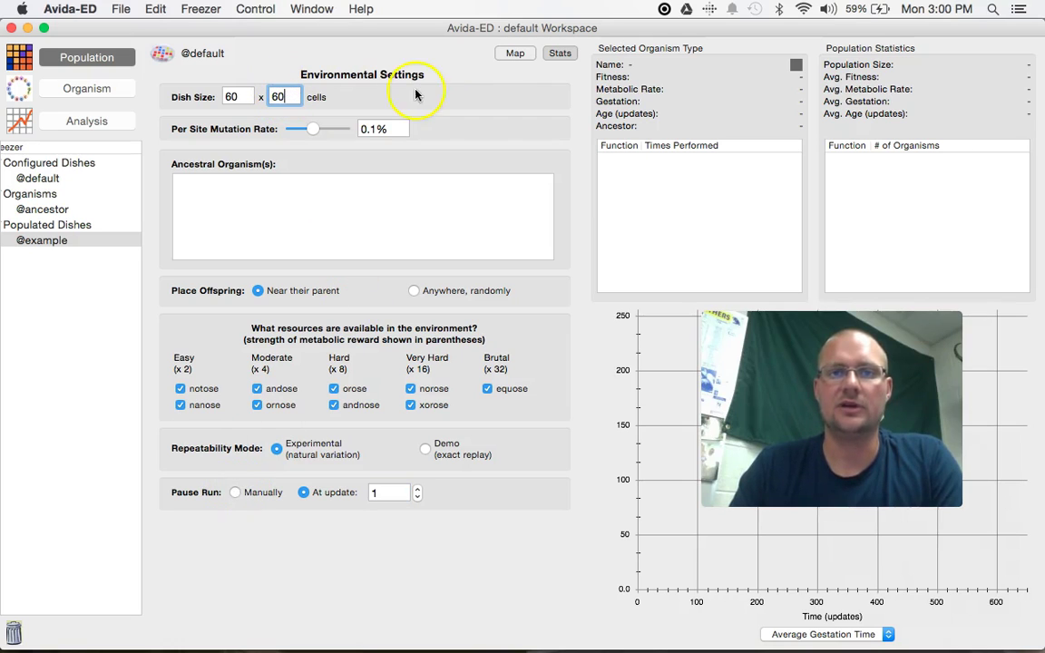
pyautogui.click(514, 54)
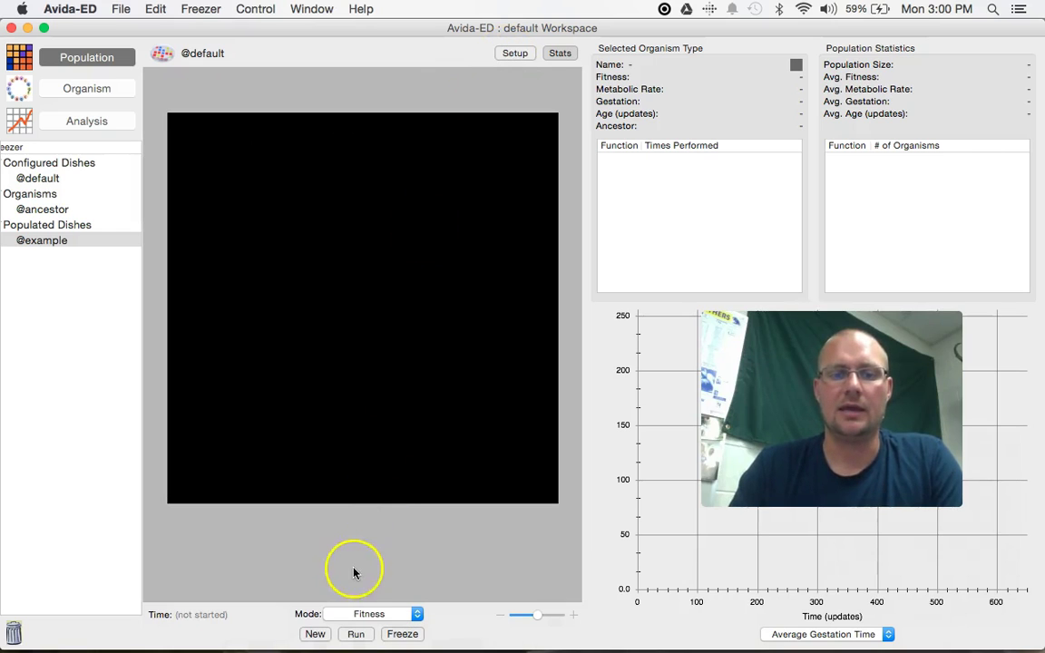
pyautogui.click(355, 635)
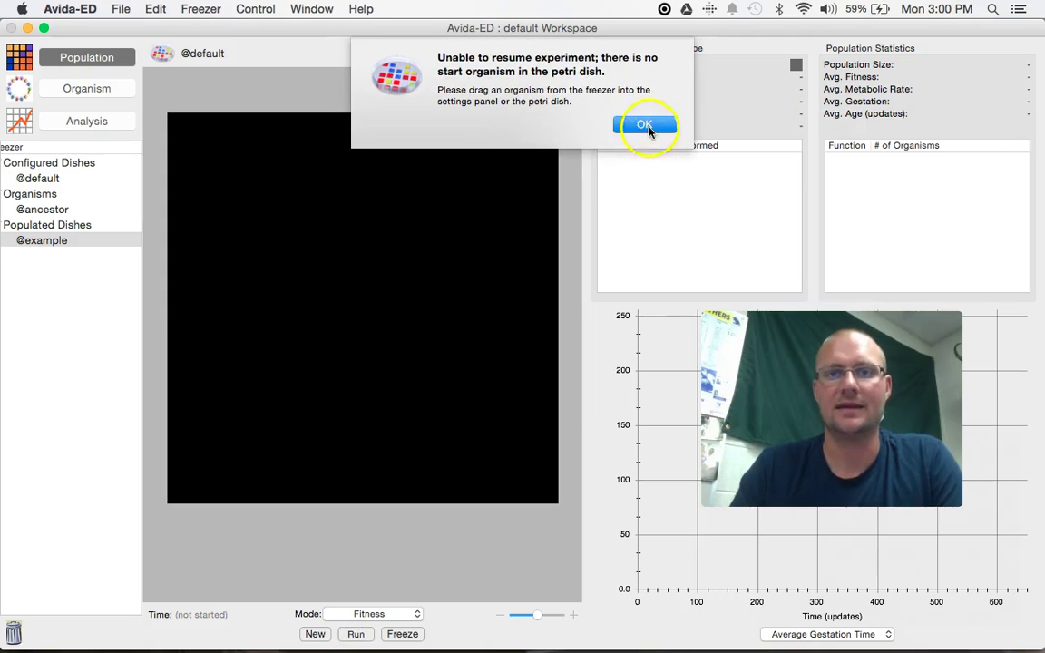
pyautogui.click(644, 127)
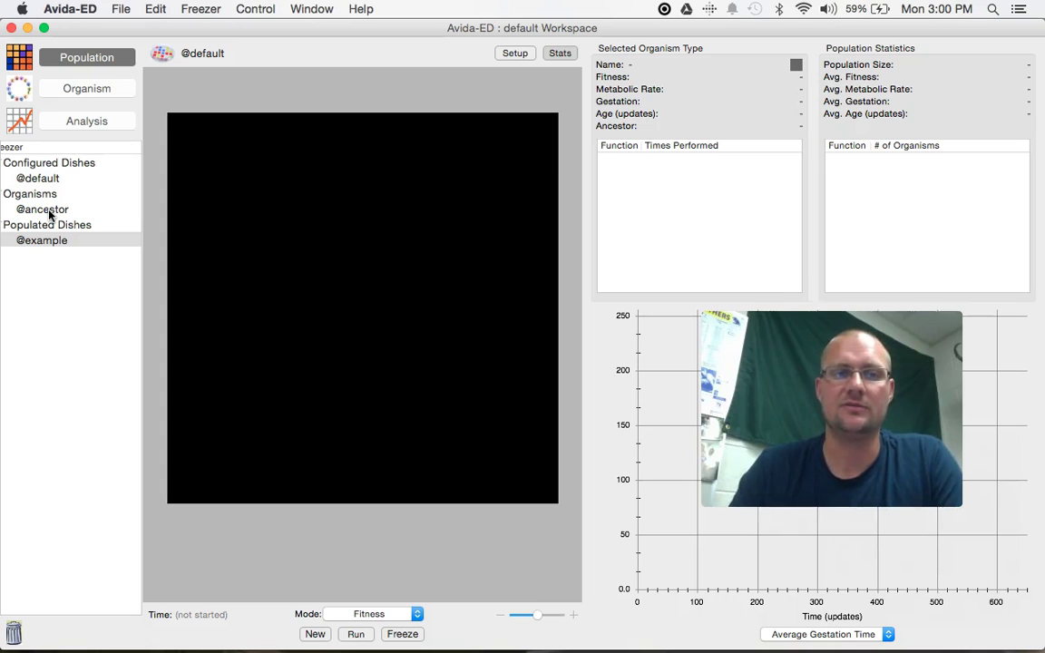
pyautogui.click(64, 240)
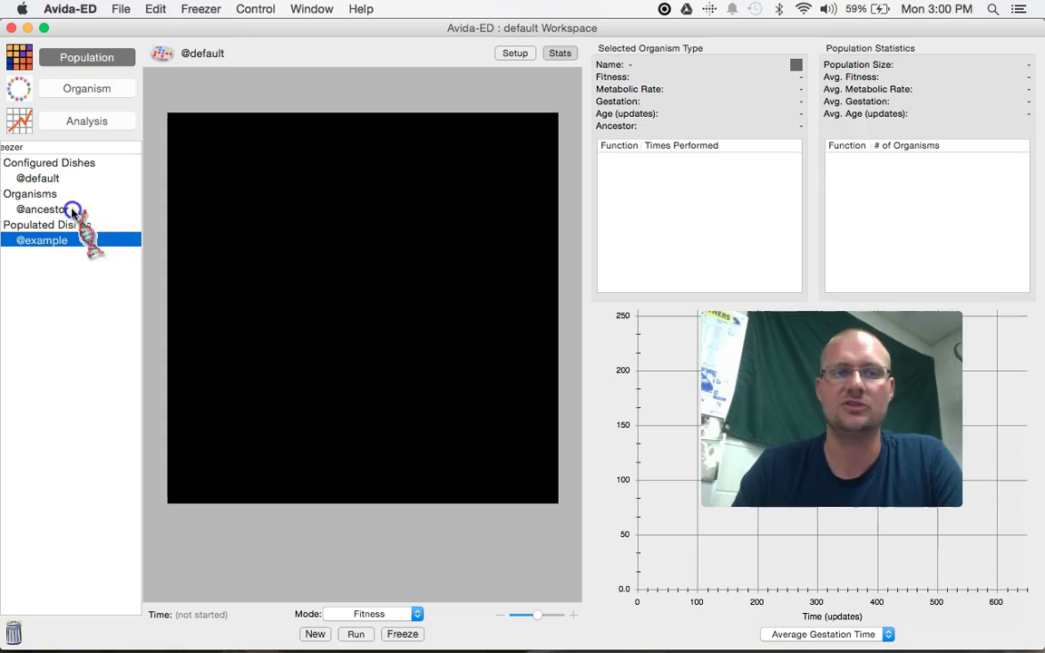
pyautogui.click(38, 211)
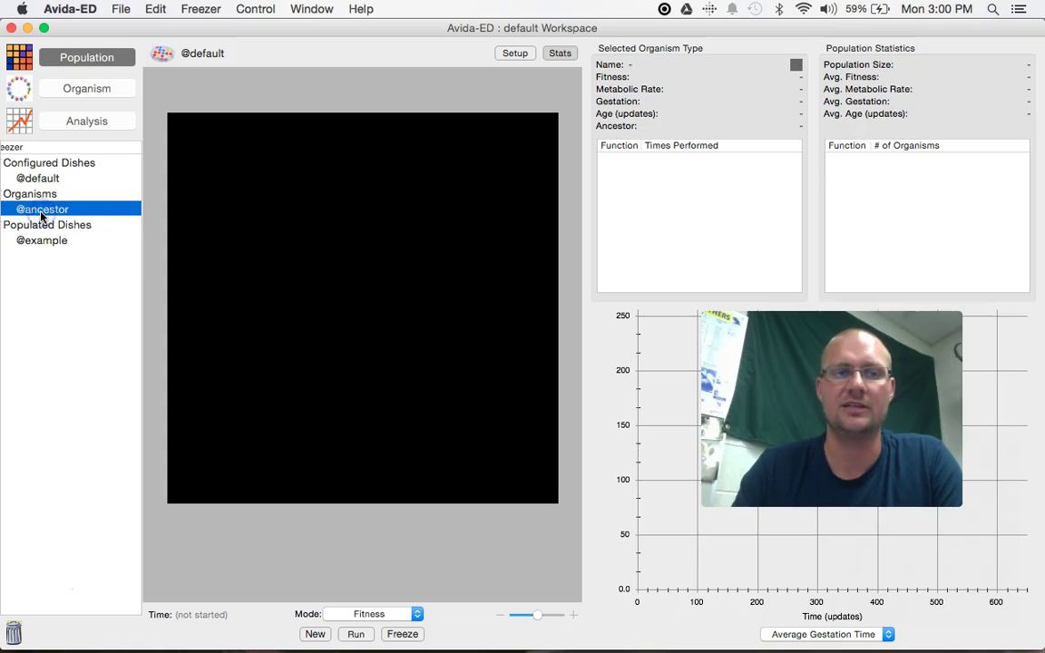
pyautogui.moveTo(38, 210)
pyautogui.mouseDown()
pyautogui.moveTo(65, 209)
pyautogui.moveTo(388, 331)
pyautogui.moveTo(363, 227)
pyautogui.moveTo(80, 201)
pyautogui.moveTo(40, 214)
pyautogui.mouseUp()
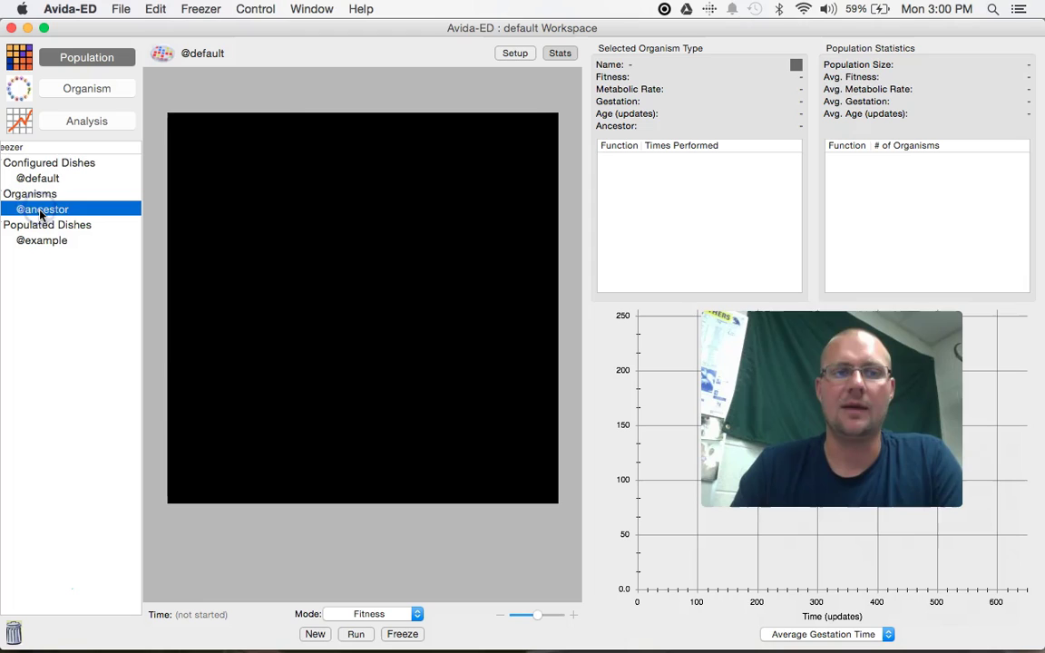
pyautogui.click(513, 54)
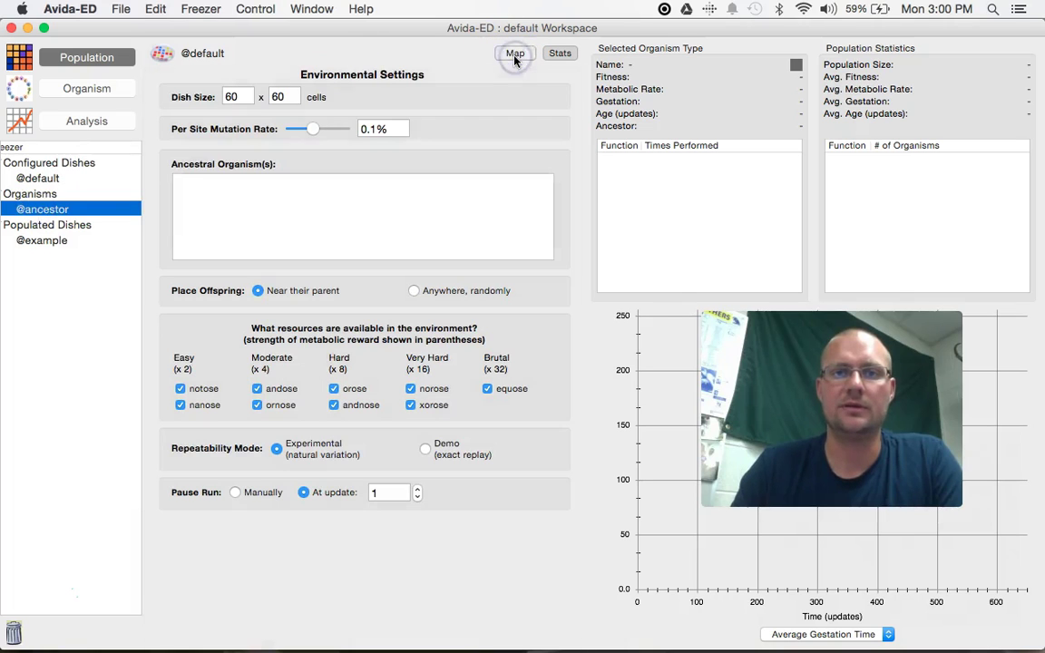
pyautogui.click(54, 200)
pyautogui.moveTo(55, 199); pyautogui.dragTo(229, 212)
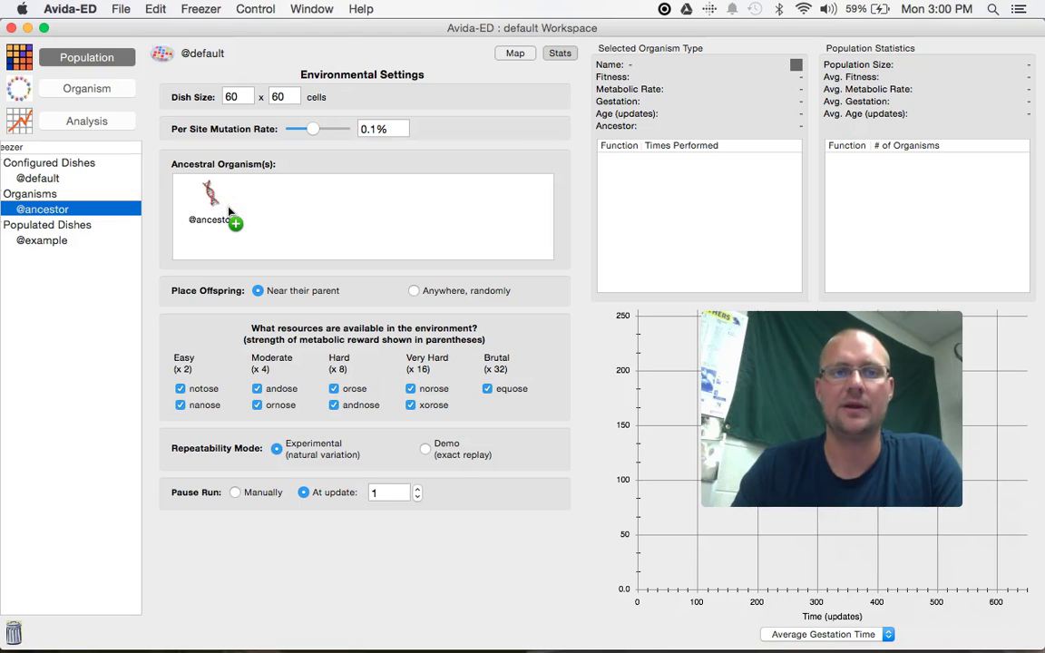
pyautogui.click(514, 55)
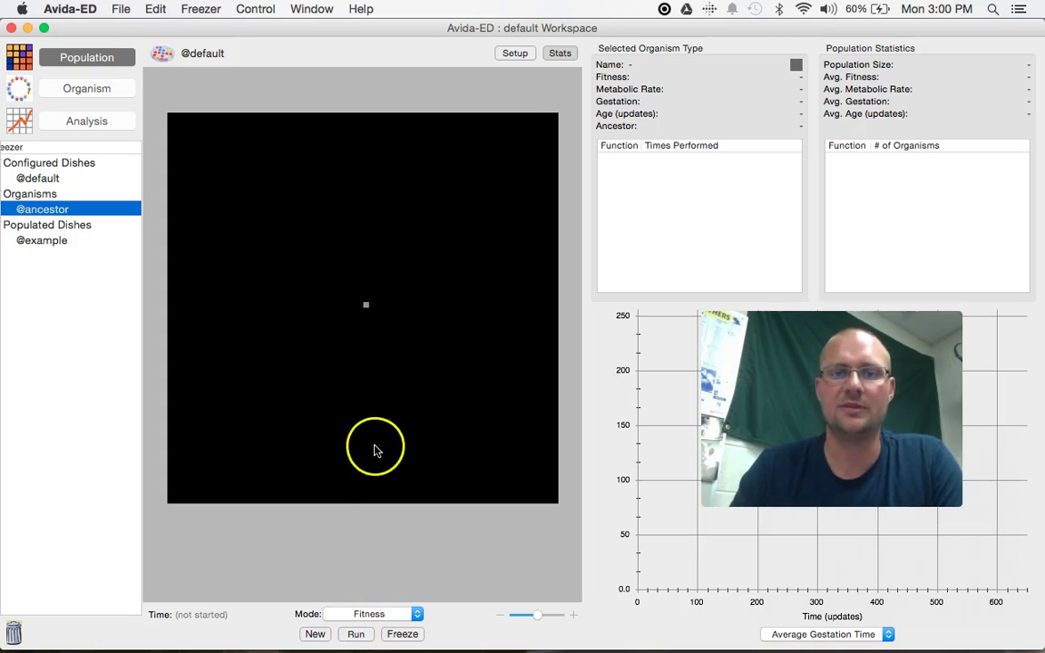
# - Run the evolution, pause it at 235 updates, and open the dish colouring Mode list
pyautogui.click(357, 635)
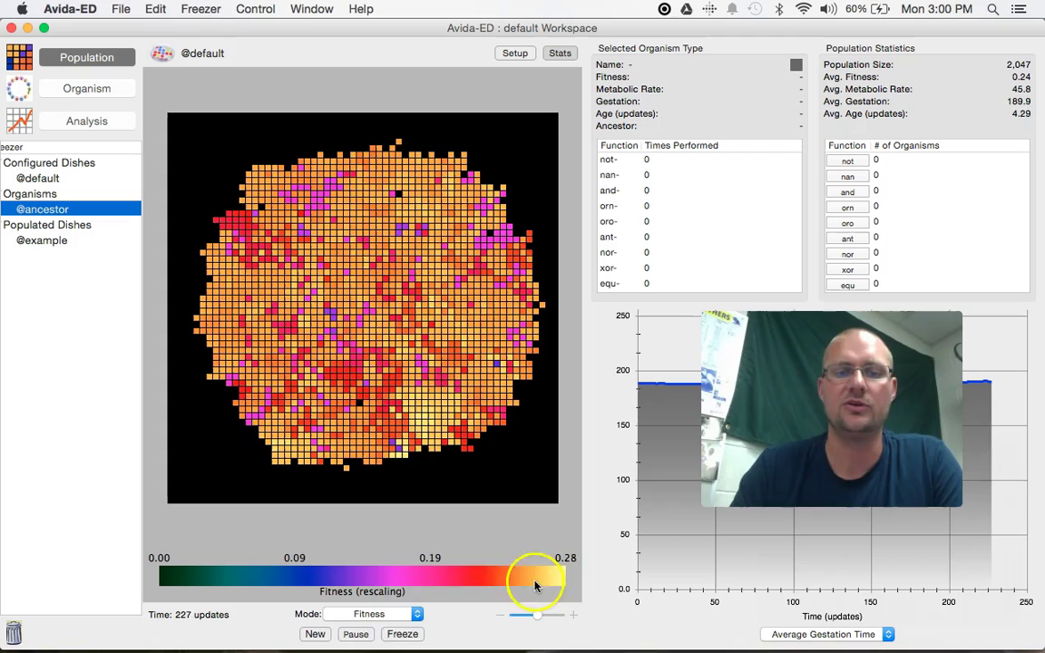
pyautogui.click(359, 635)
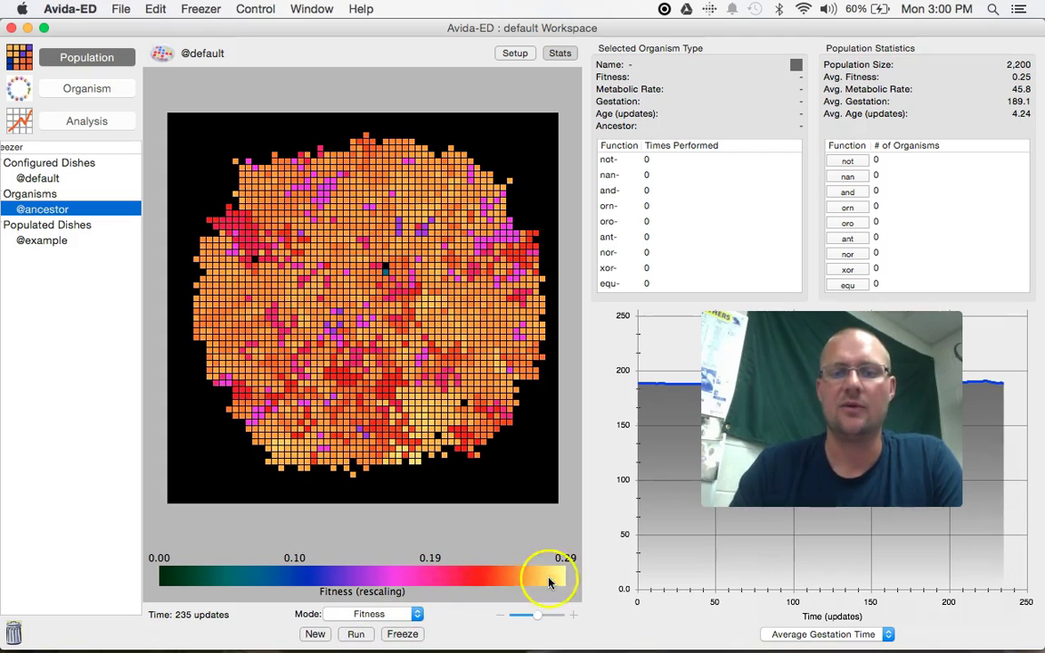
pyautogui.click(403, 616)
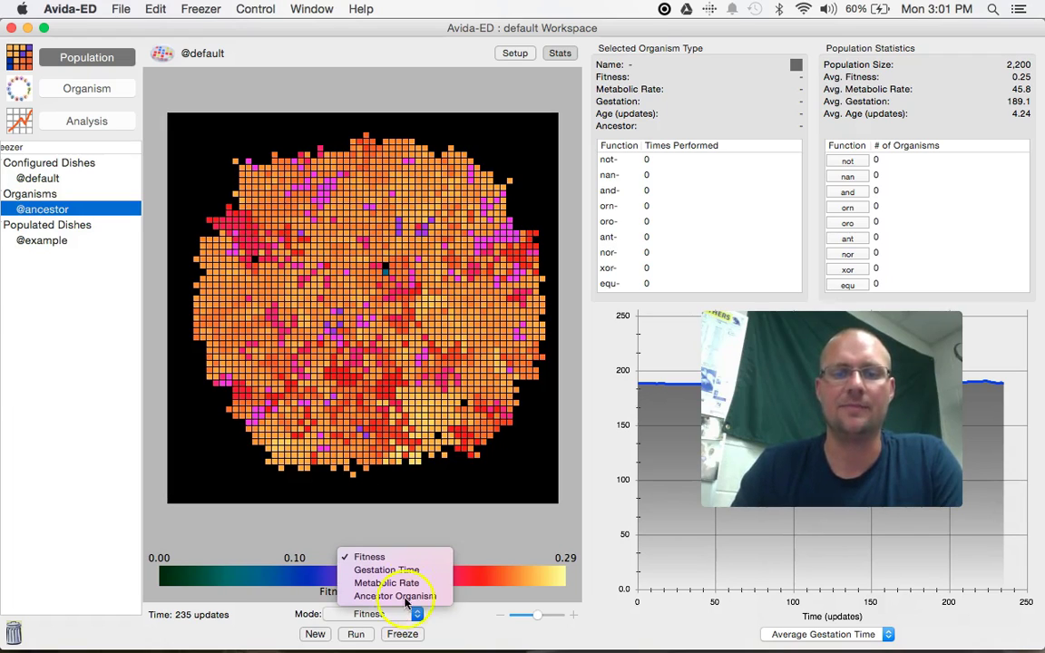
pyautogui.click(410, 571)
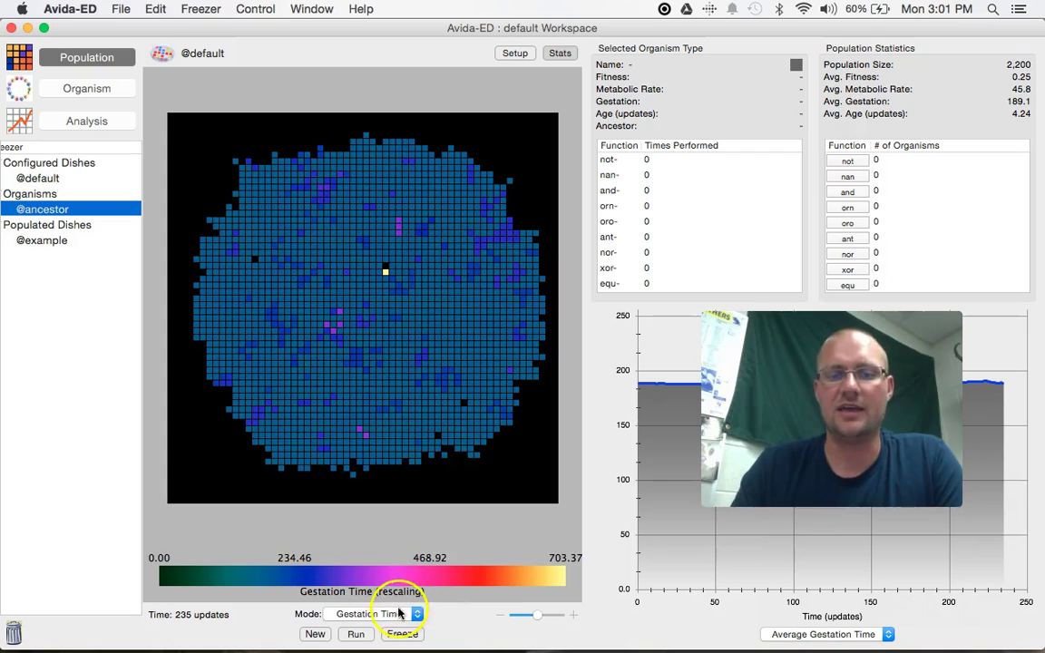
pyautogui.click(399, 614)
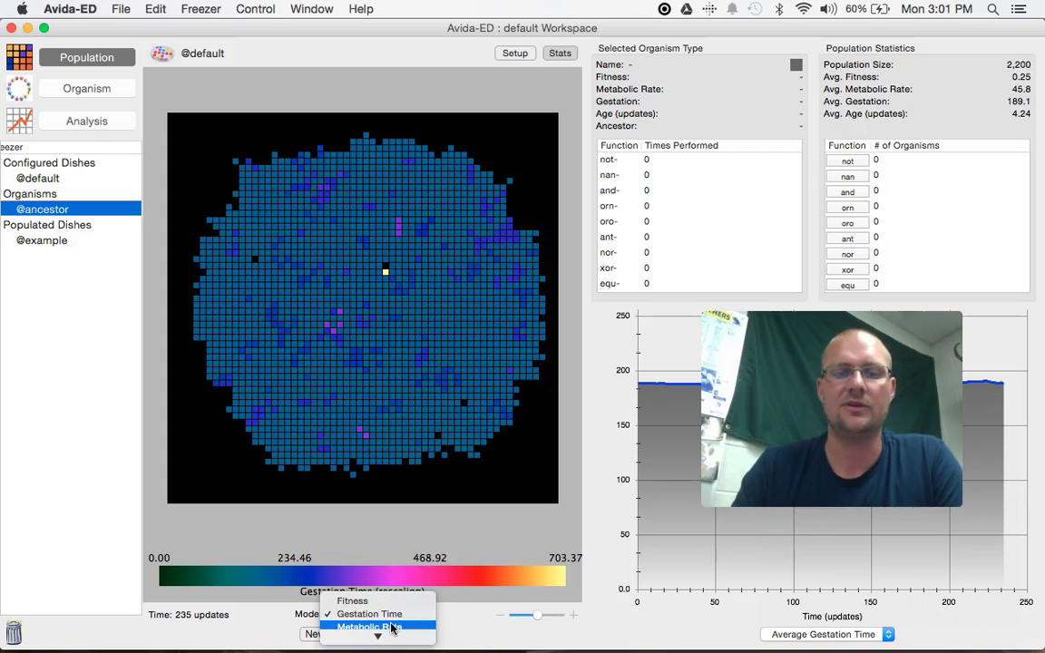
pyautogui.click(392, 628)
pyautogui.click(389, 616)
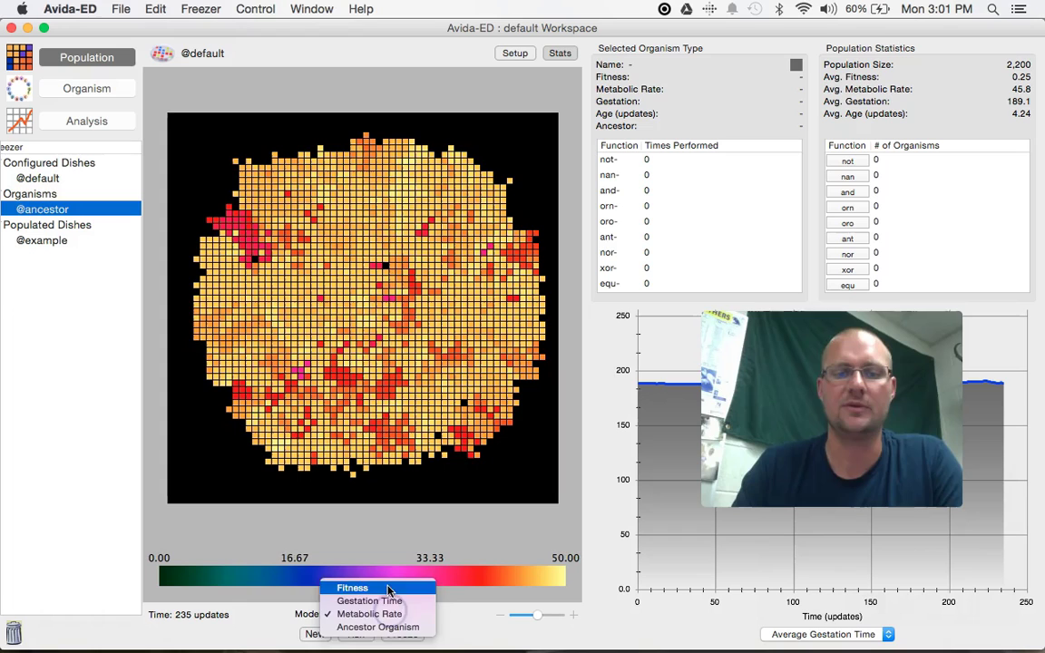
pyautogui.click(389, 589)
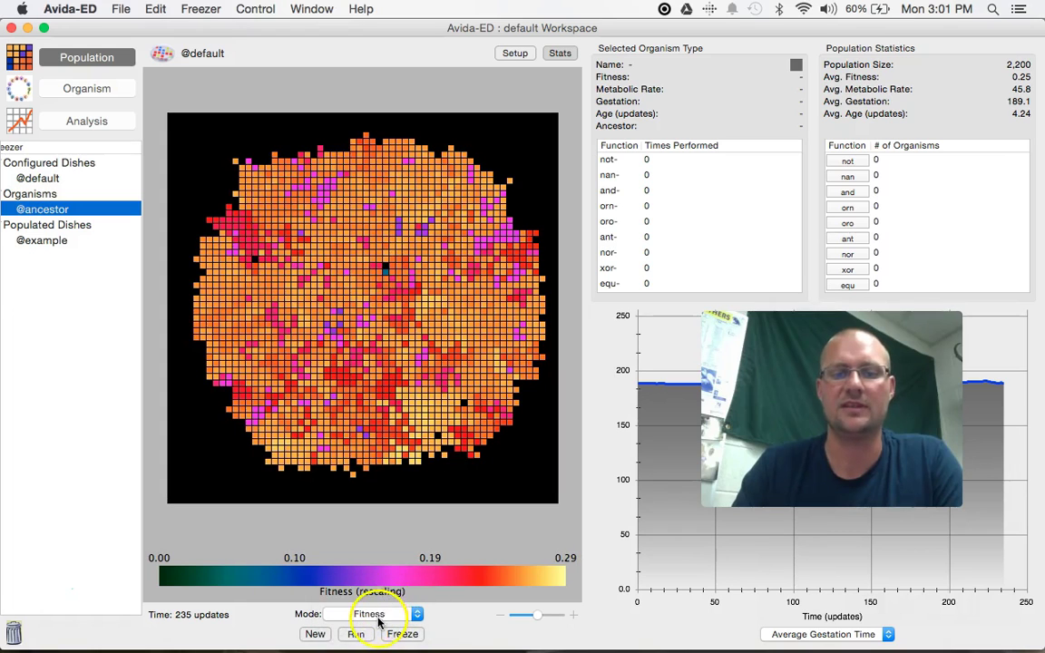
pyautogui.click(370, 615)
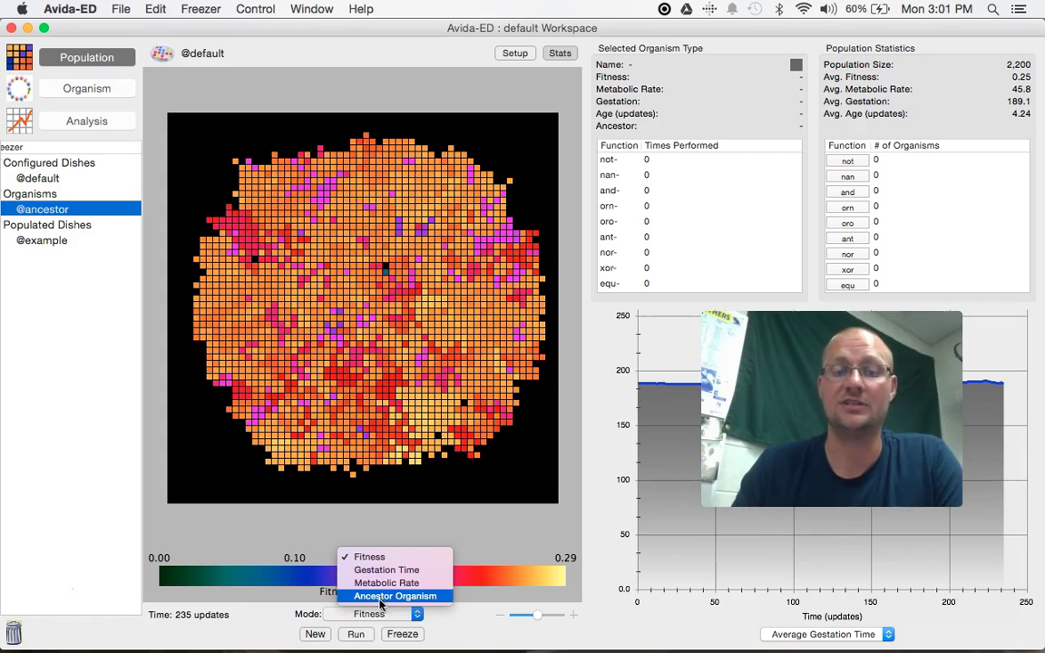
pyautogui.click(357, 635)
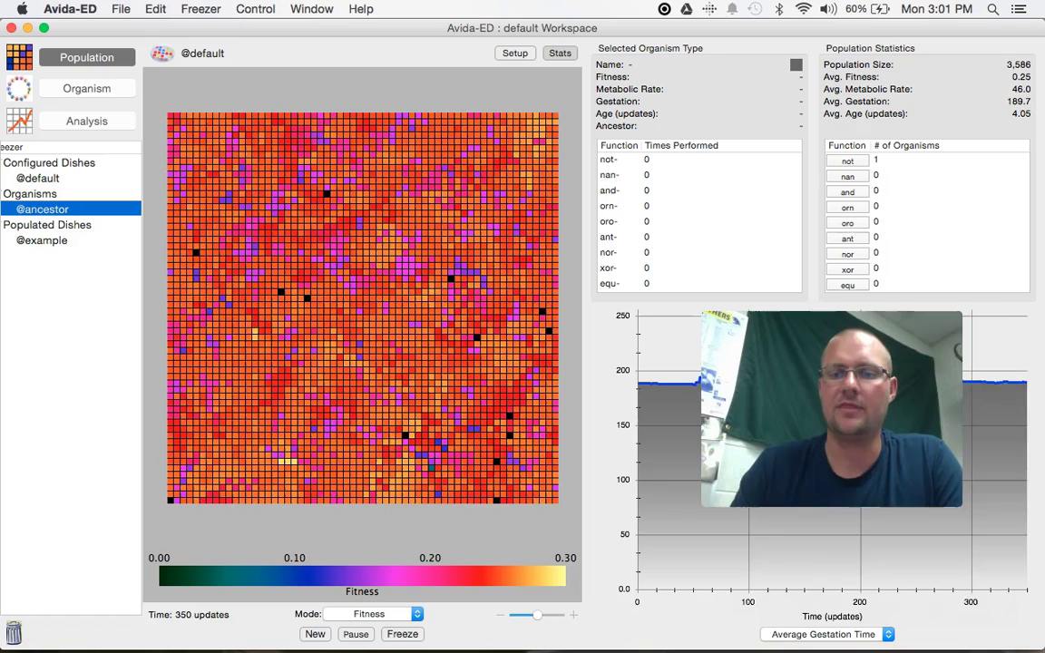
# - Graph Average Fitness while the population fills the dish, pausing at 470 updates
pyautogui.click(889, 635)
pyautogui.click(817, 590)
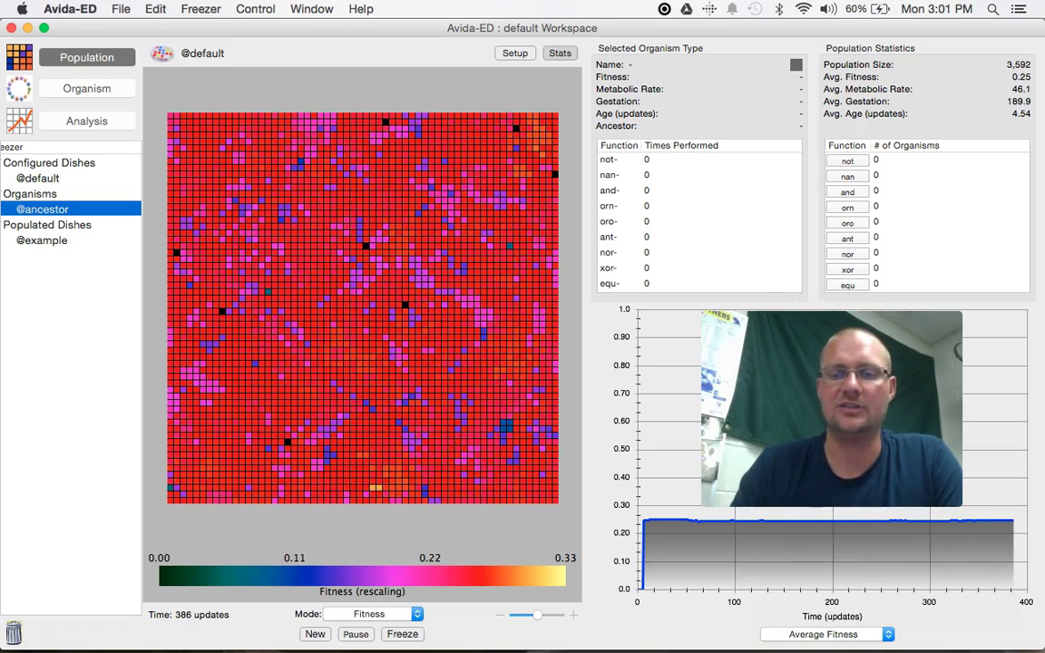
pyautogui.click(528, 569)
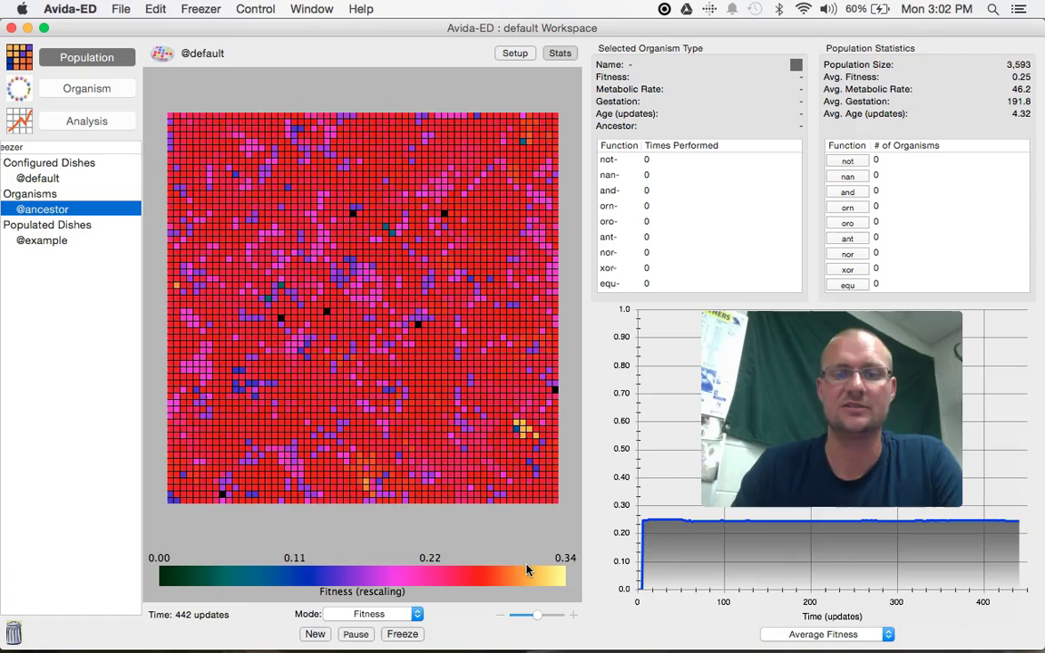
pyautogui.click(533, 441)
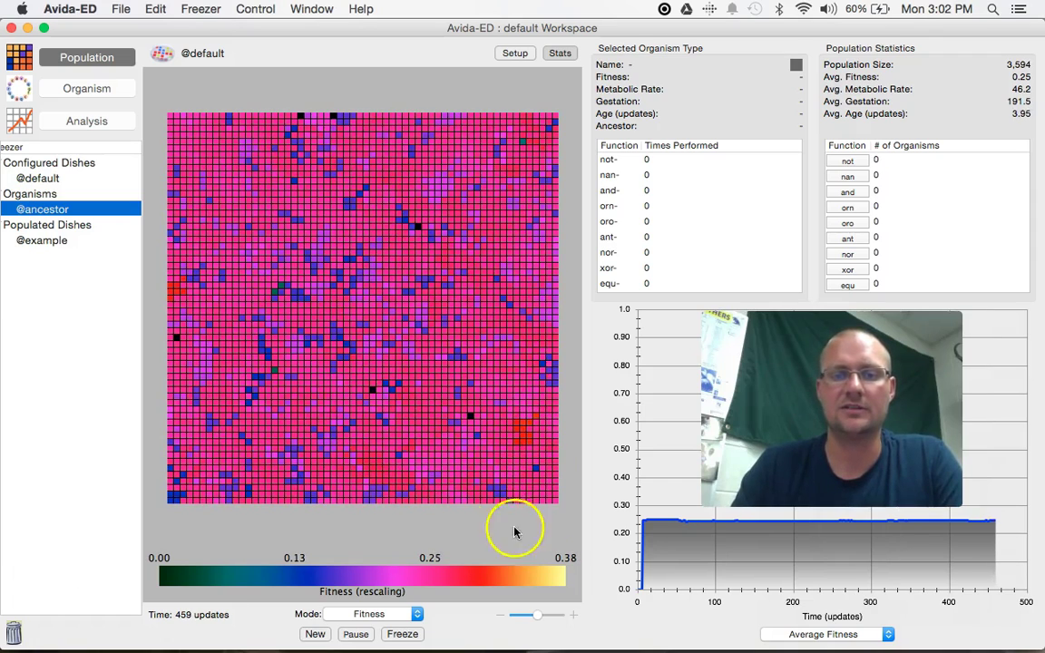
pyautogui.click(356, 634)
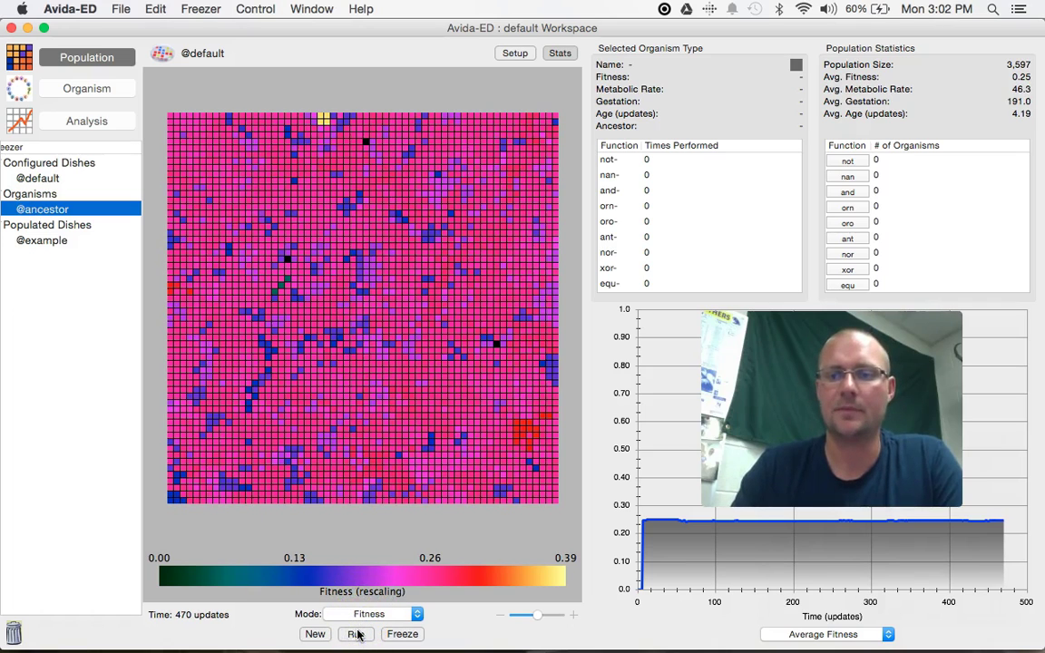
# - Inspect one organism's details and pause the run at 502 updates
pyautogui.click(330, 129)
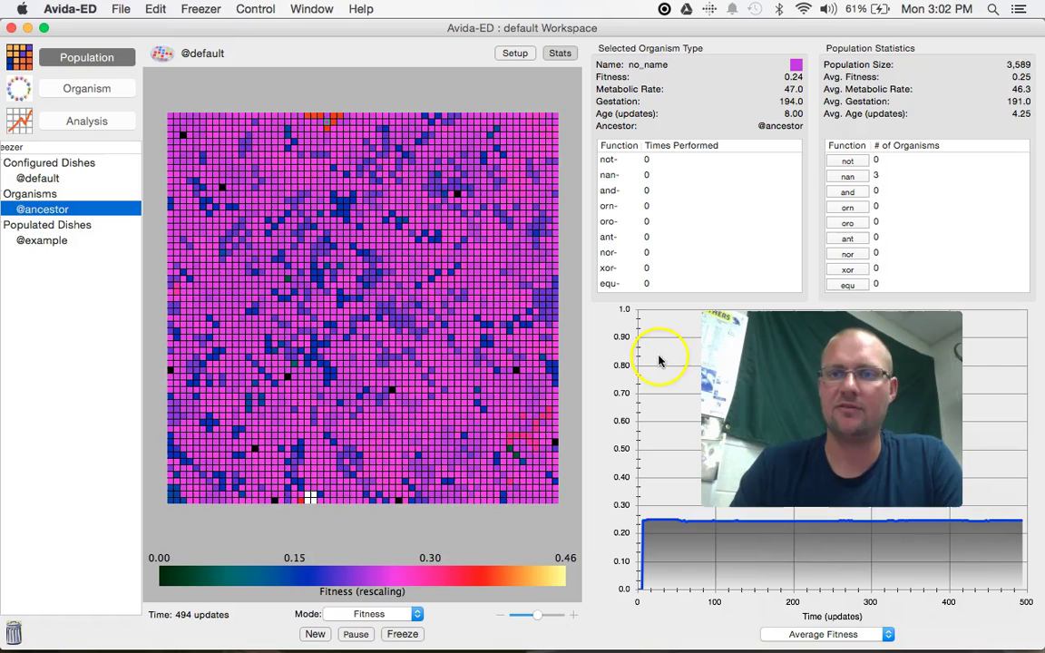
pyautogui.click(356, 634)
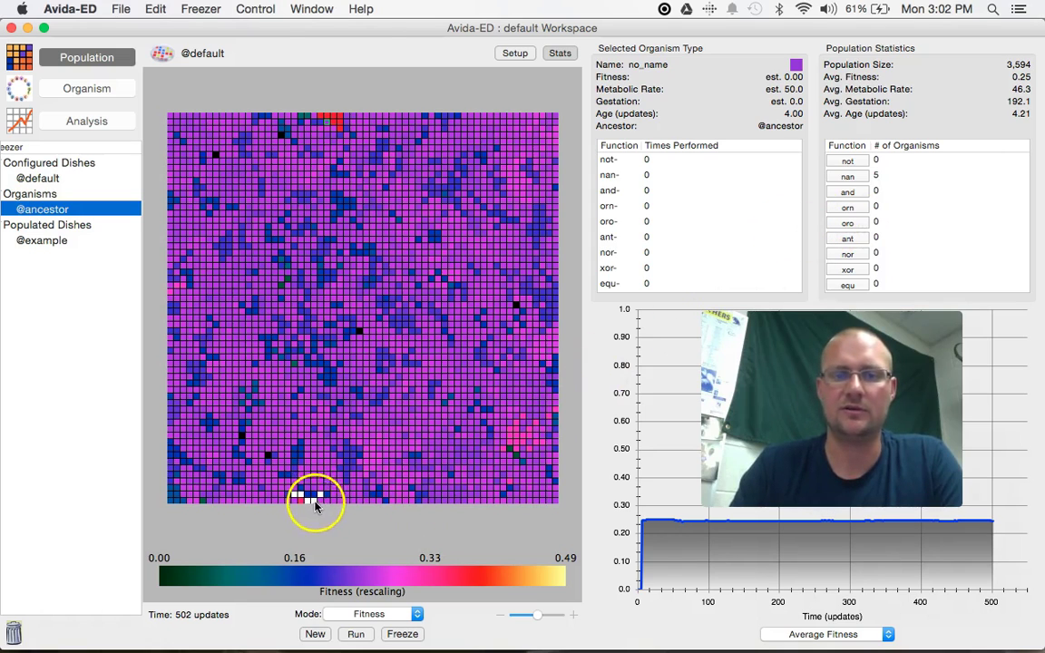
# - Highlight nan performers, inspect one (fitness 0.52, gestation 178), then resume the run
pyautogui.click(836, 179)
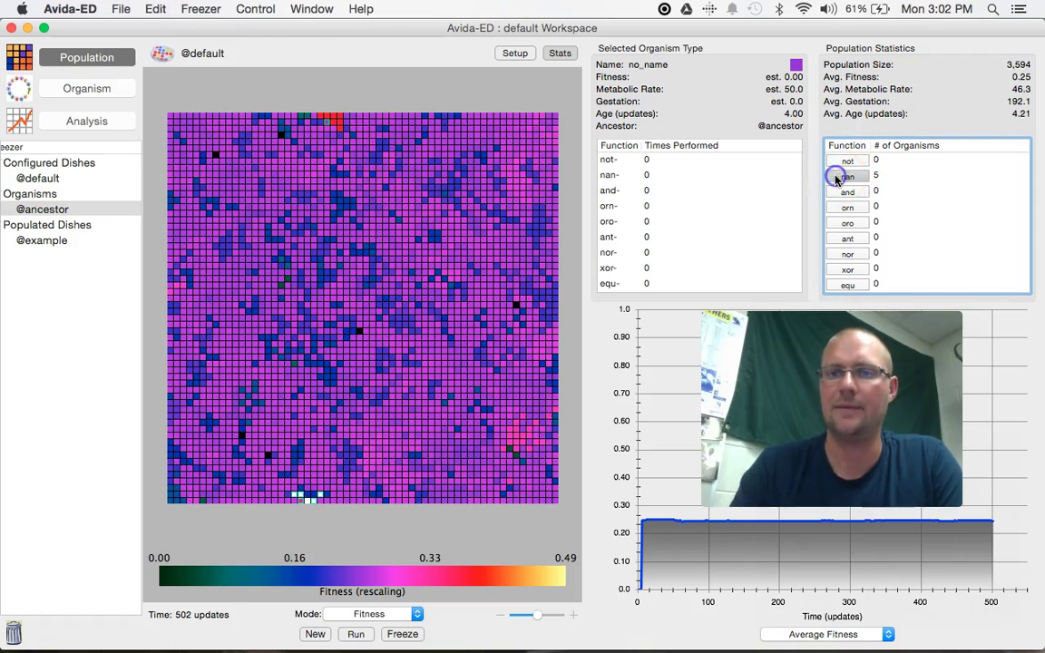
pyautogui.click(310, 502)
pyautogui.click(308, 504)
pyautogui.click(290, 501)
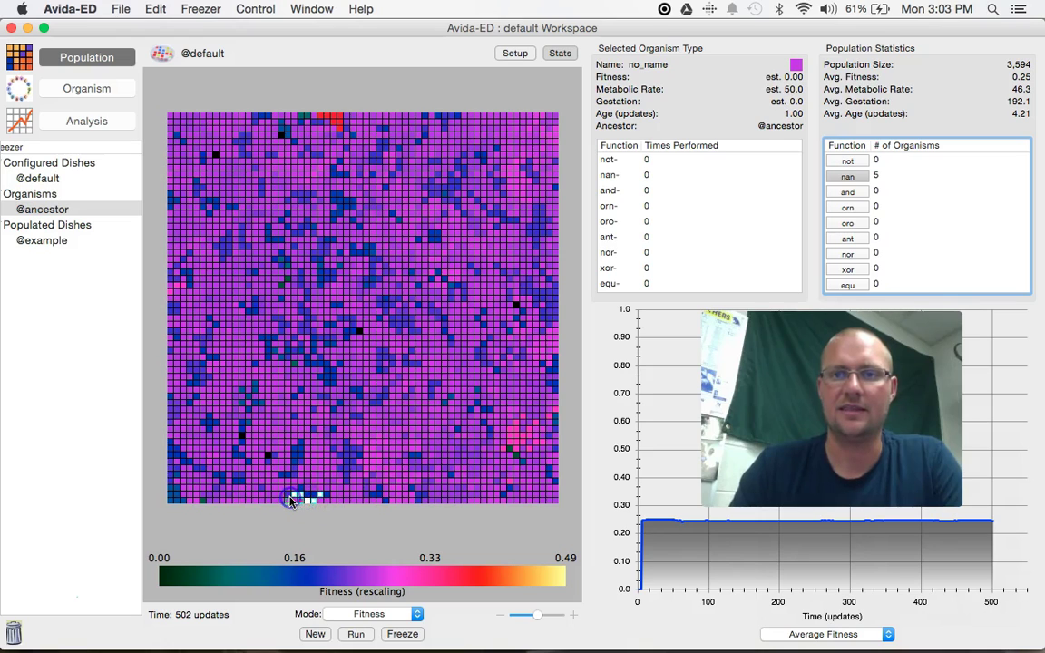
pyautogui.click(305, 500)
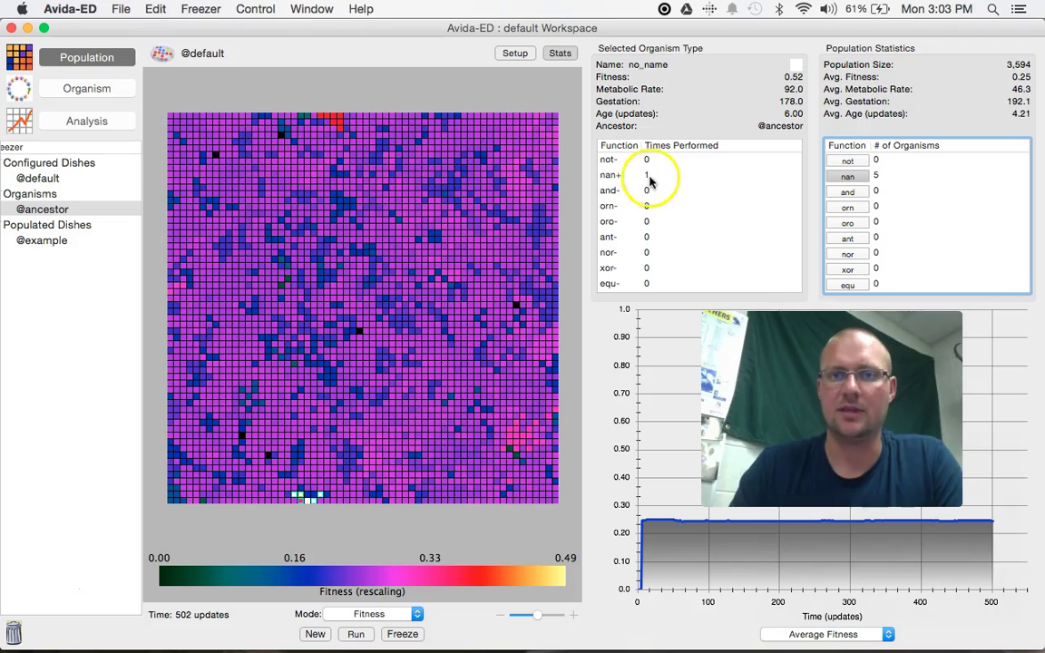
pyautogui.click(355, 633)
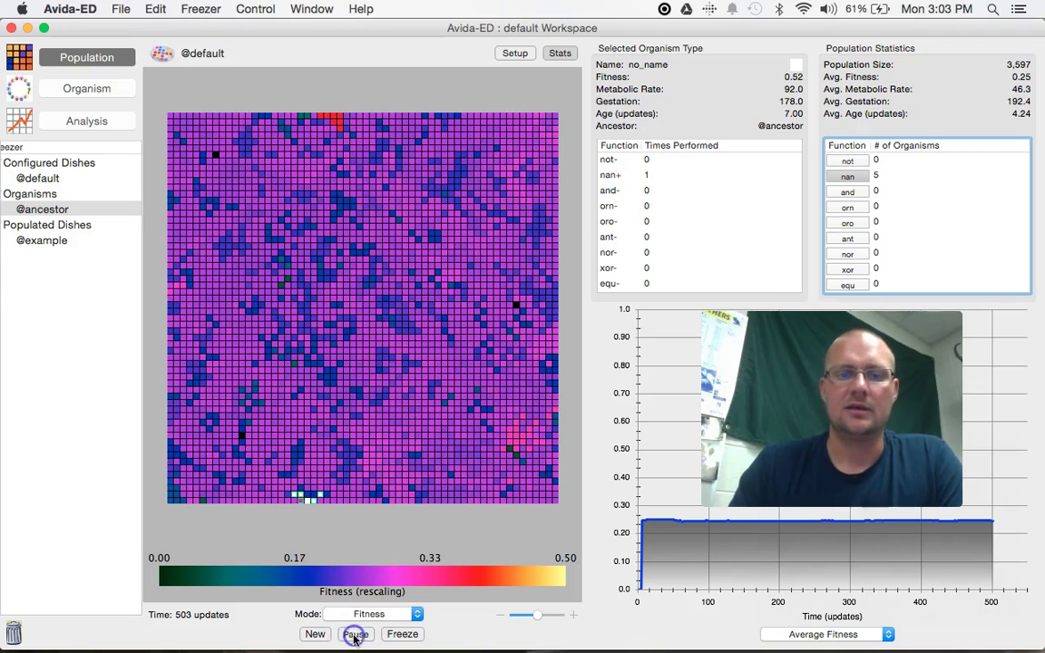